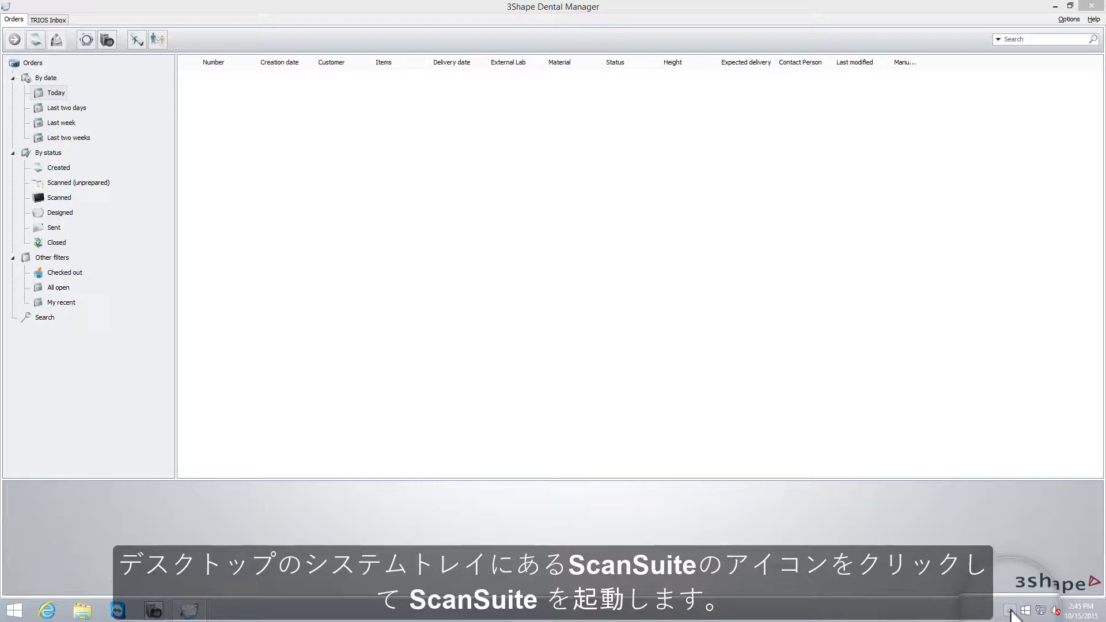
- Bring up the ScanServer window and open its interface plate management
left_click(1010, 611)
left_click(1028, 553)
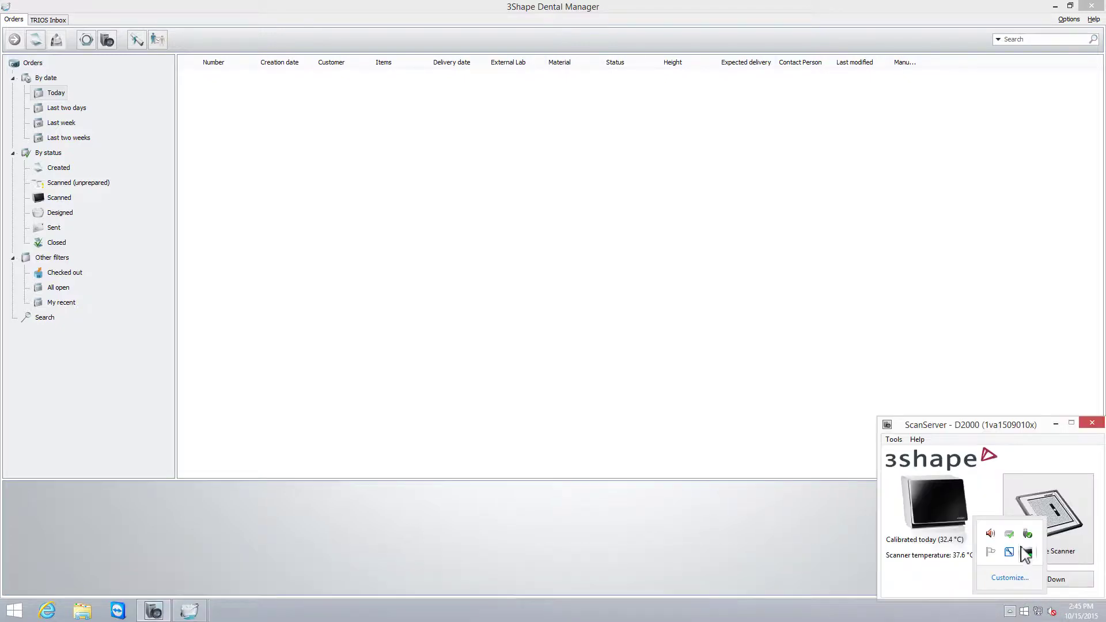
left_click(893, 440)
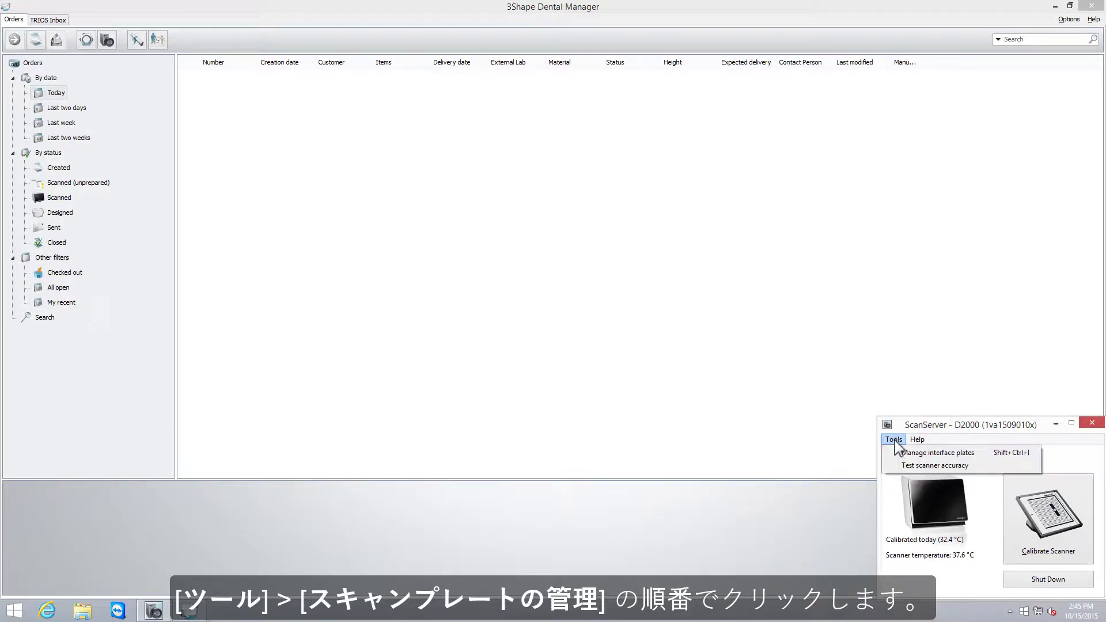
left_click(972, 453)
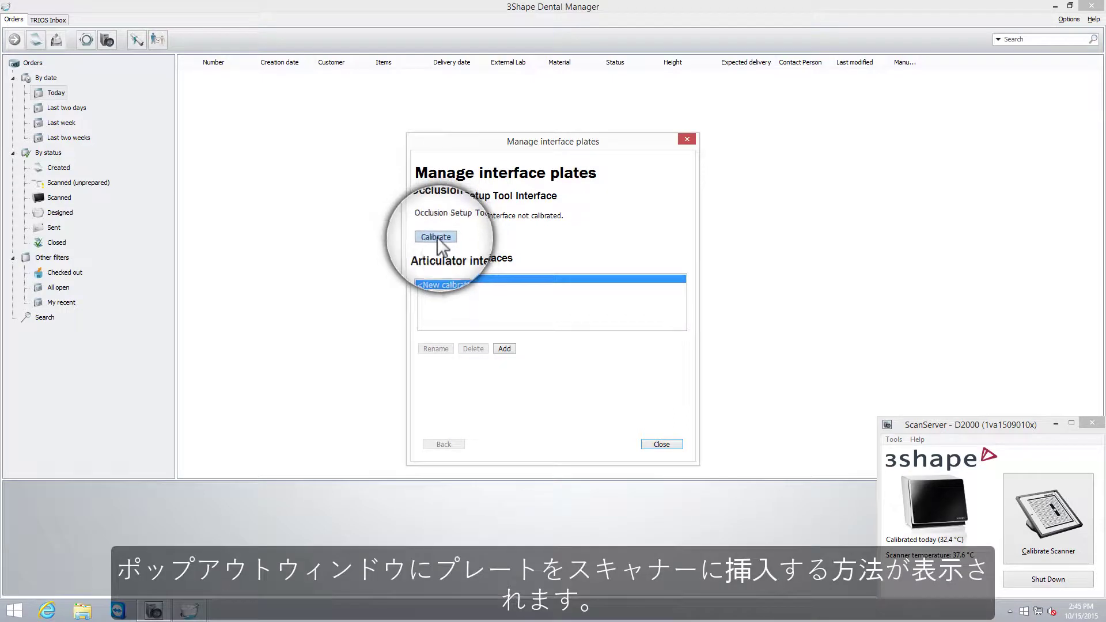
- Calibrate the Occlusion Setup Tool interface with the plate on the left side and on the right side, and close the plate management
left_click(437, 238)
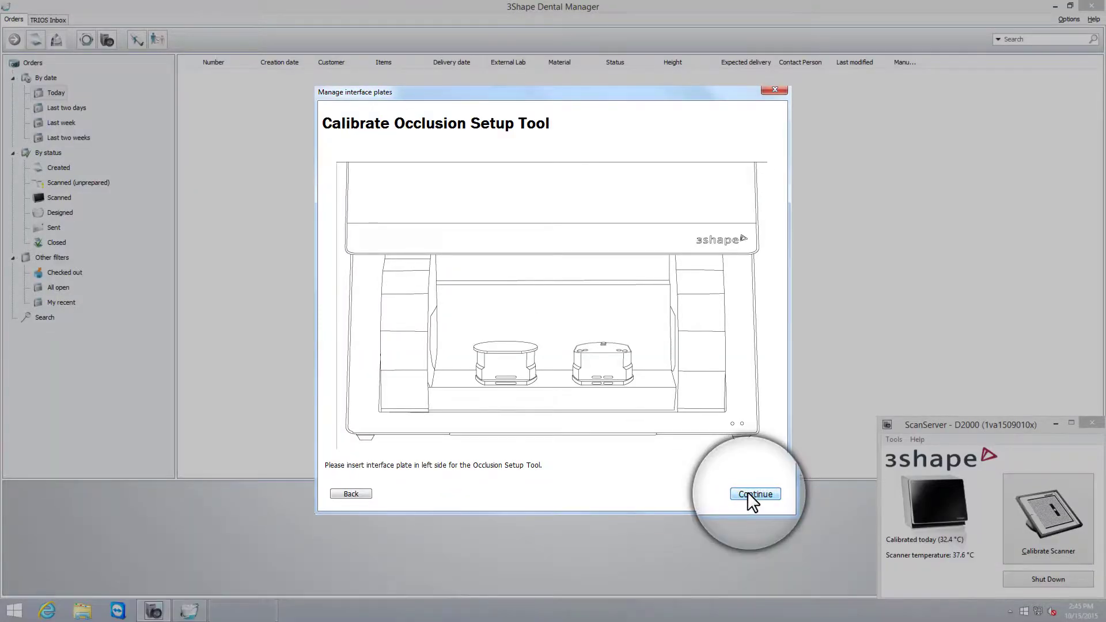
left_click(748, 493)
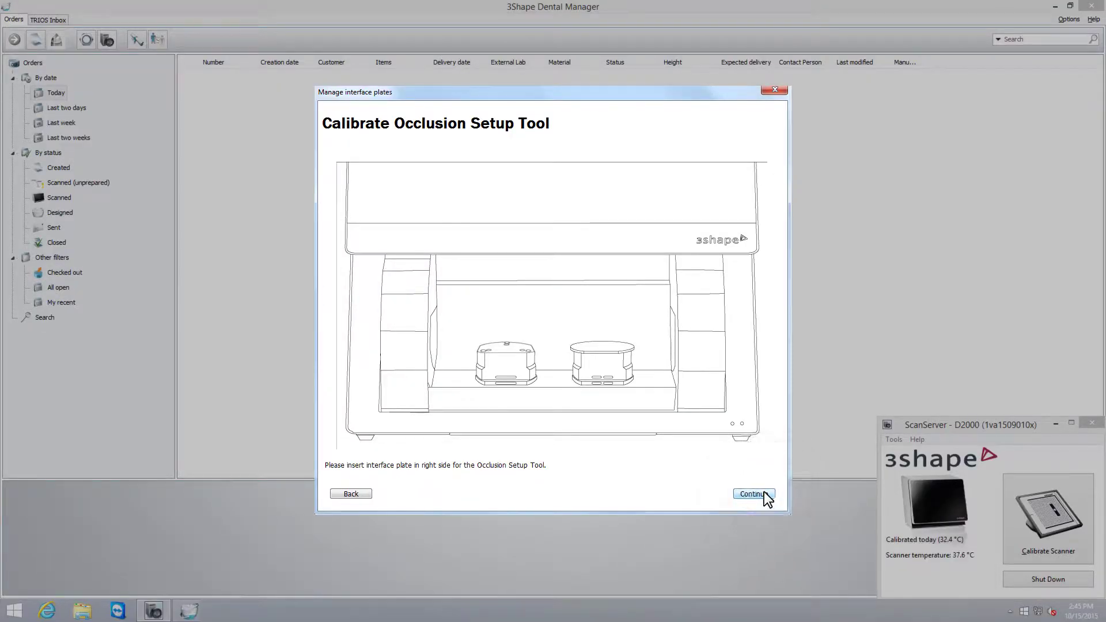
left_click(763, 492)
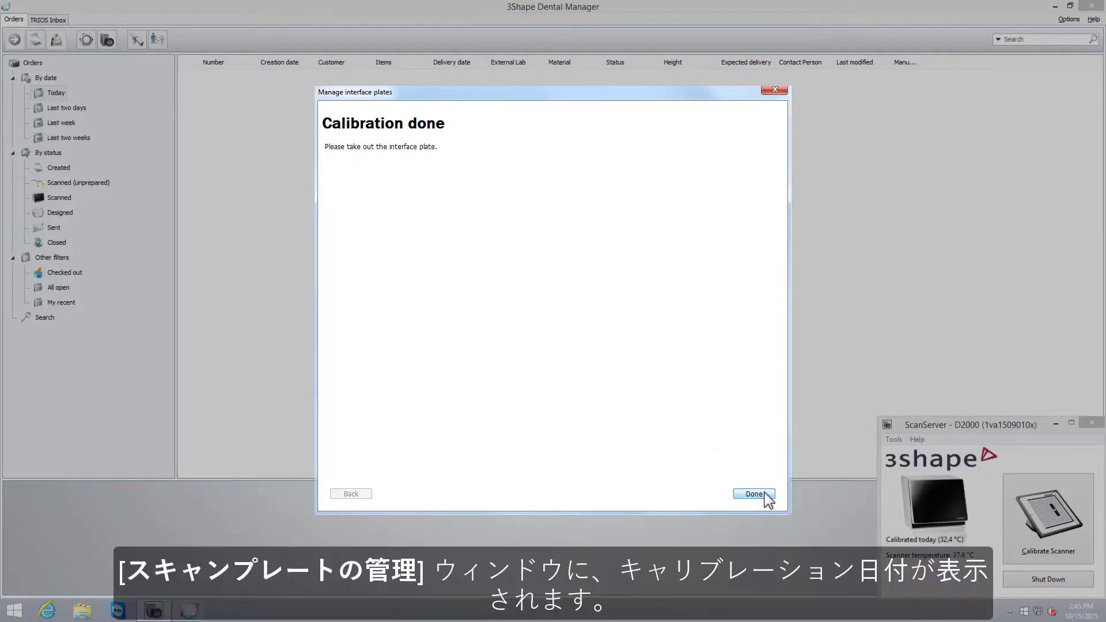
left_click(765, 491)
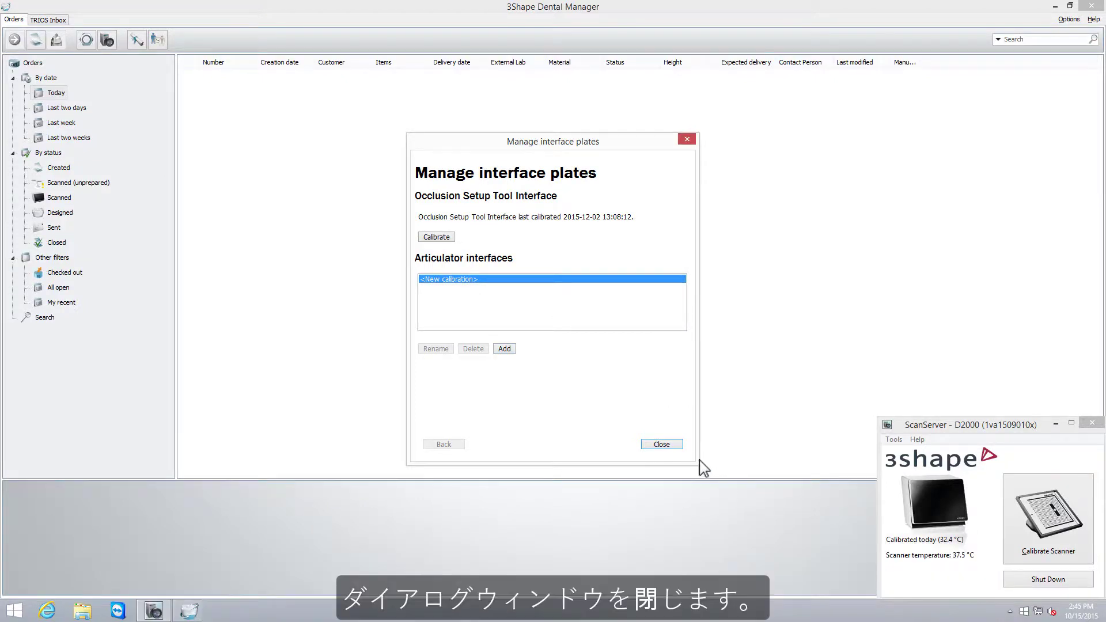
left_click(662, 444)
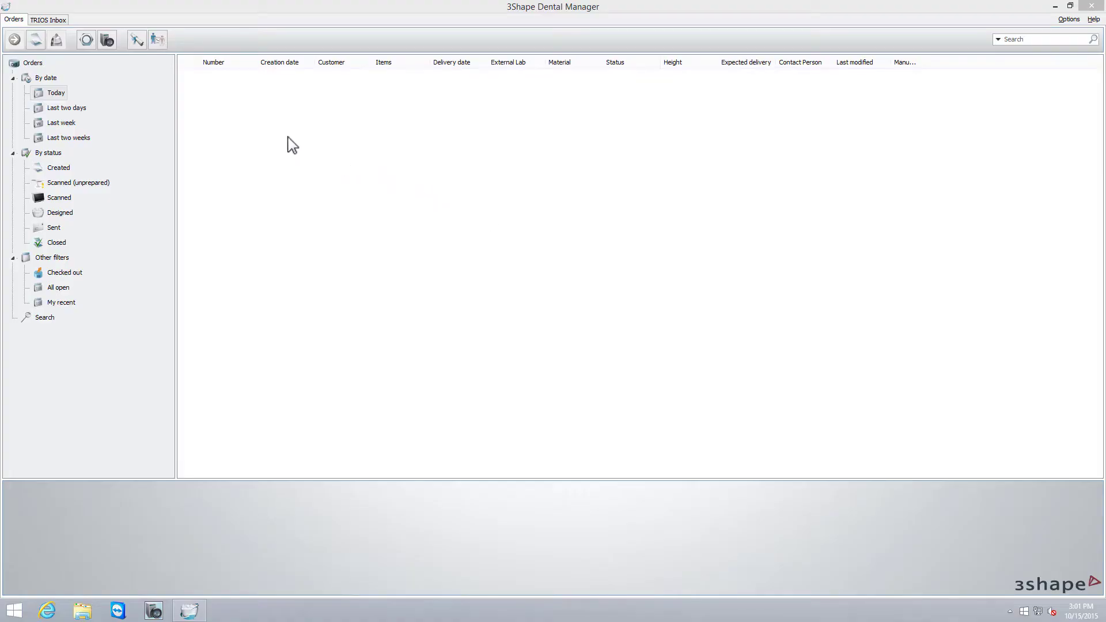
- Create a new order with anatomy crowns on teeth 21 and 23 and a crown pontic on tooth 22
left_click(36, 39)
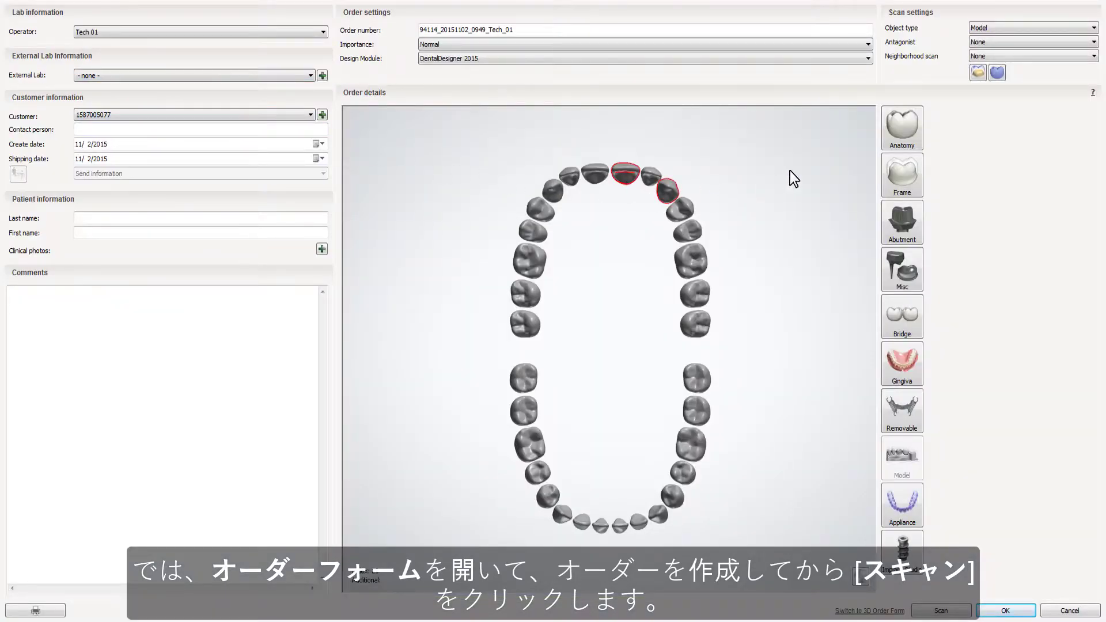
left_click(892, 143)
left_click(644, 173)
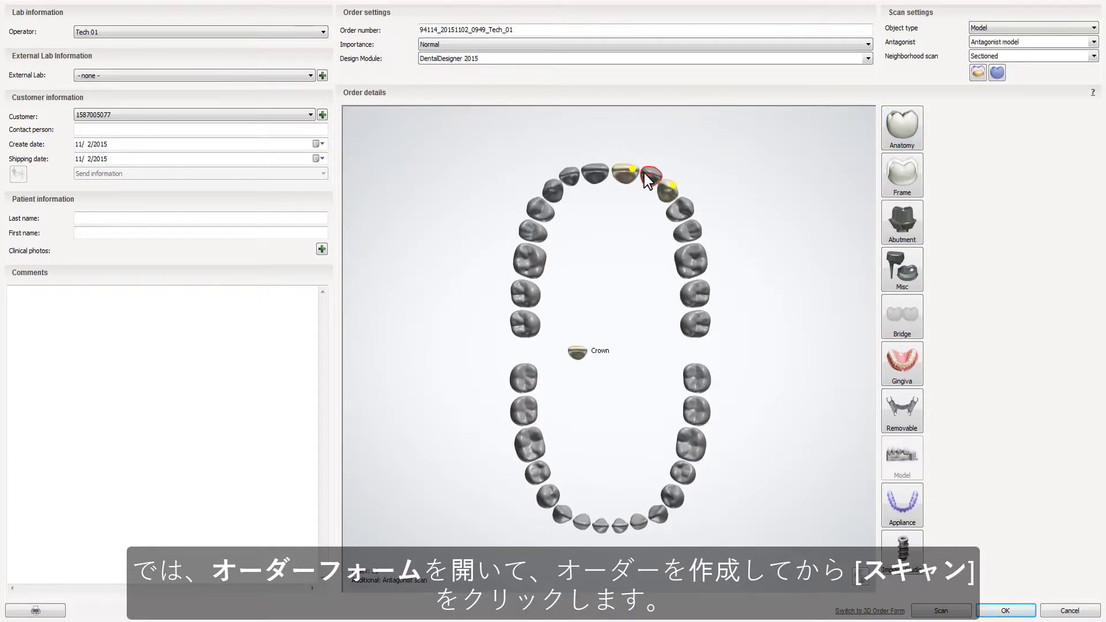
left_click(893, 140)
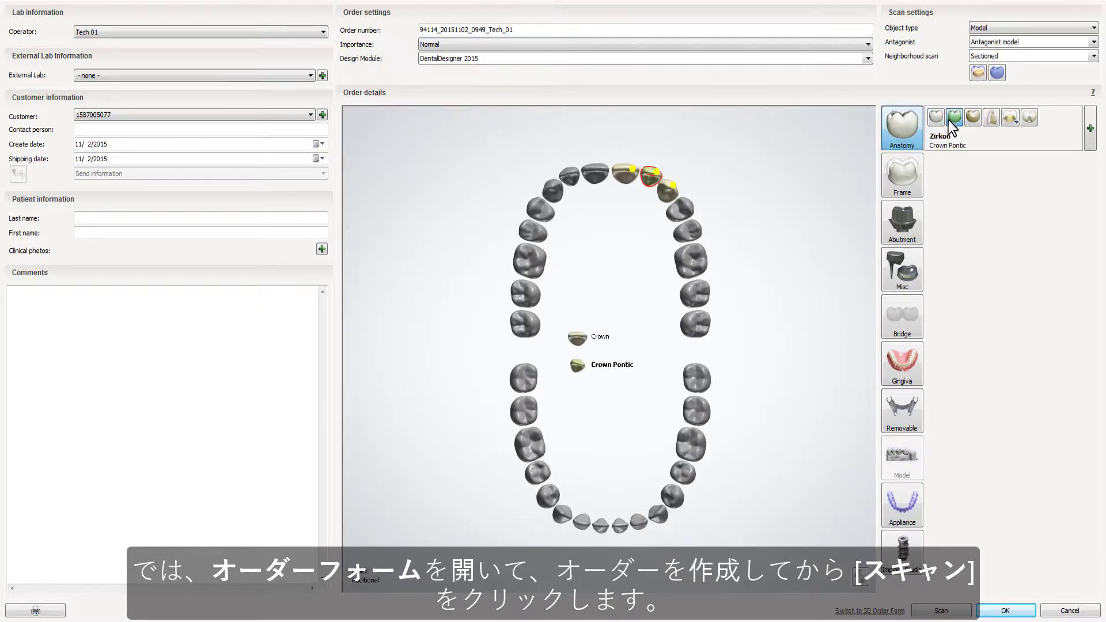
- Join teeth 21 to 23 with a connector bridge and start scanning the order
left_click(648, 176, "ctrl")
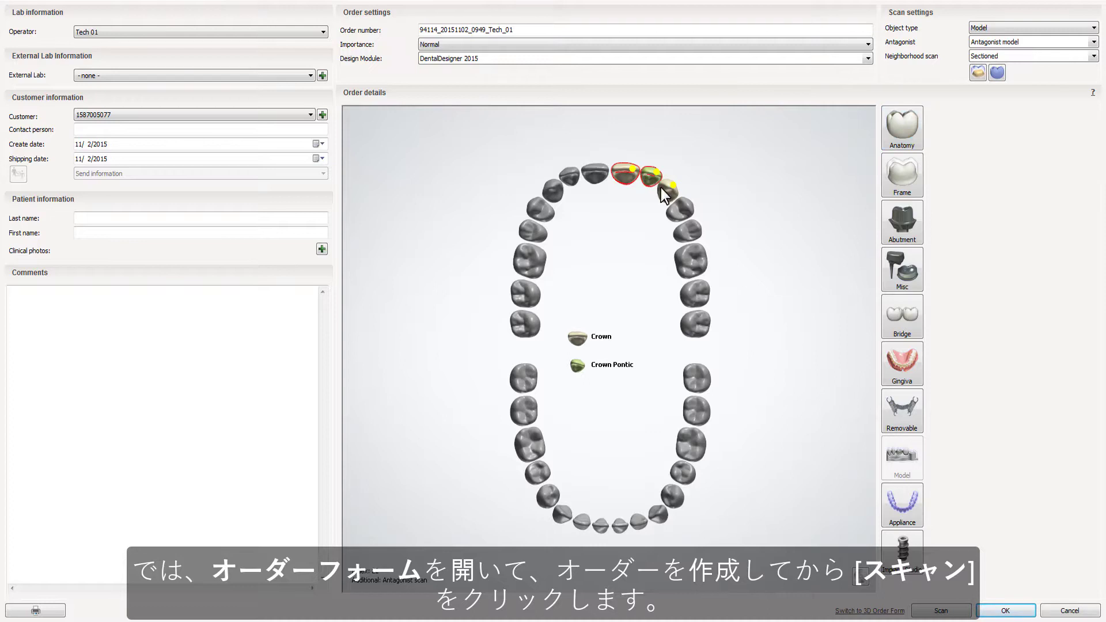
left_click(895, 333)
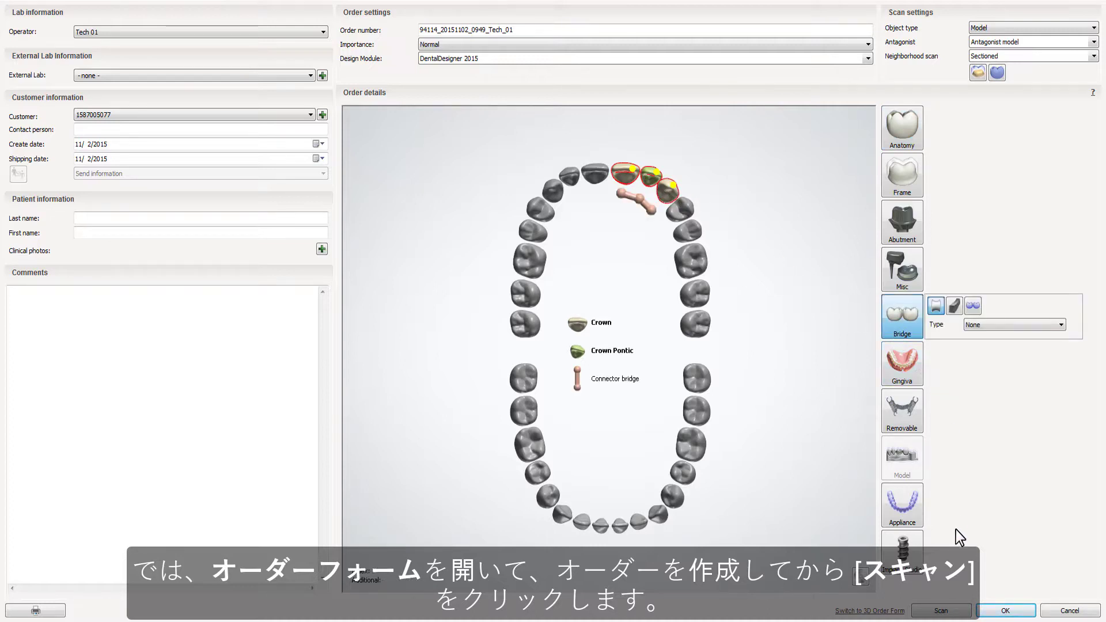
left_click(945, 612)
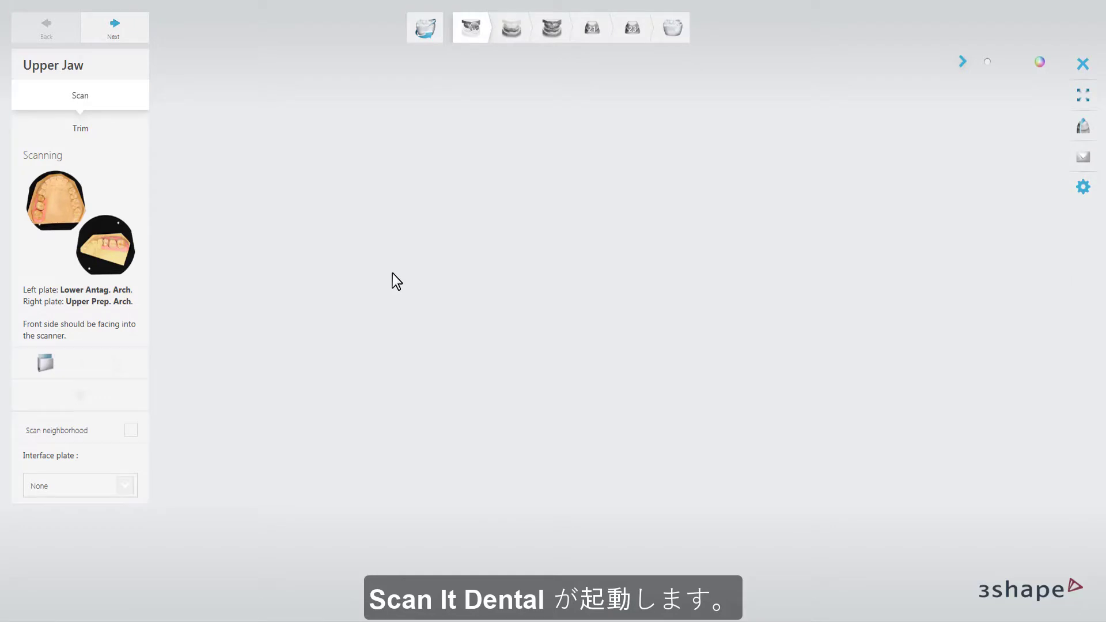
- Set the interface plate to Occlusion setup tool and run the preliminary scan of the models
left_click(127, 485)
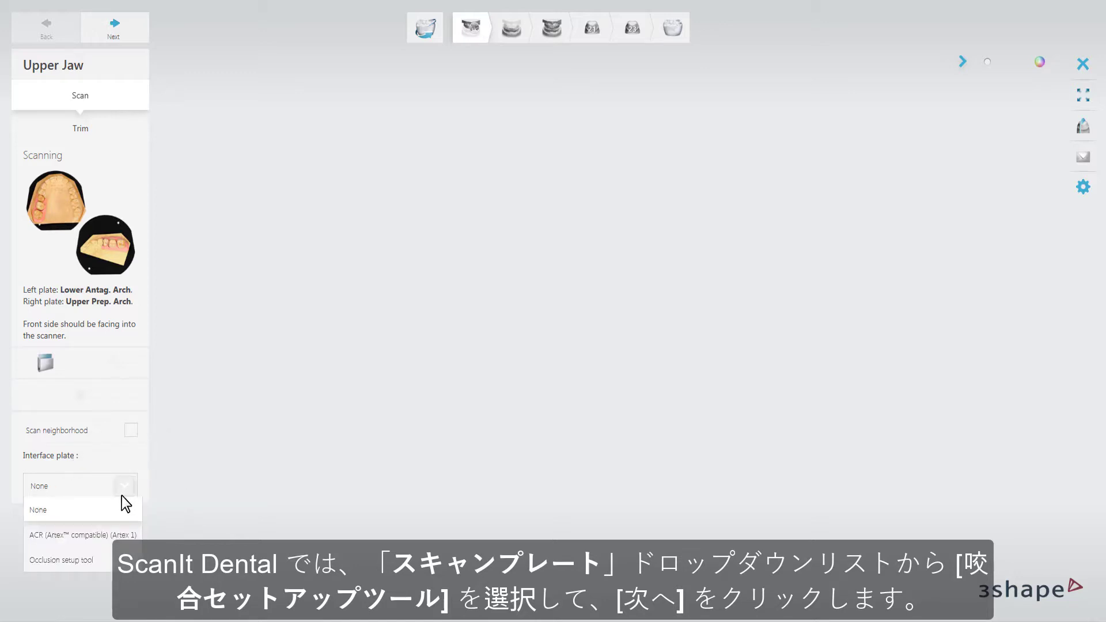
left_click(87, 559)
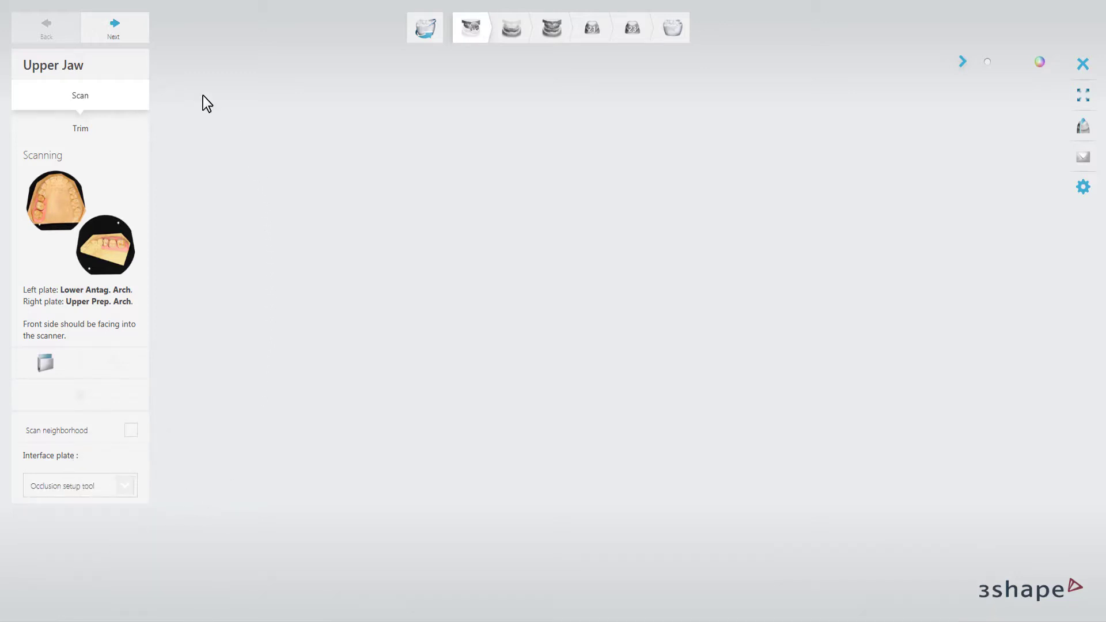
left_click(140, 31)
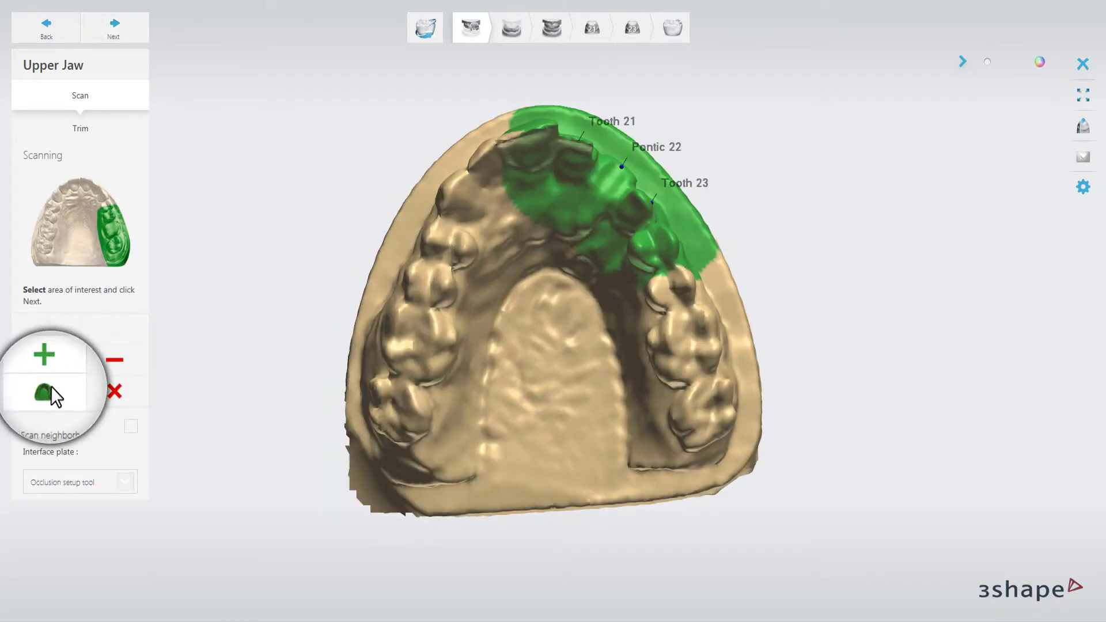
- Select the entire upper jaw and the entire lower jaw as areas of interest and run the detailed scans
left_click(51, 389)
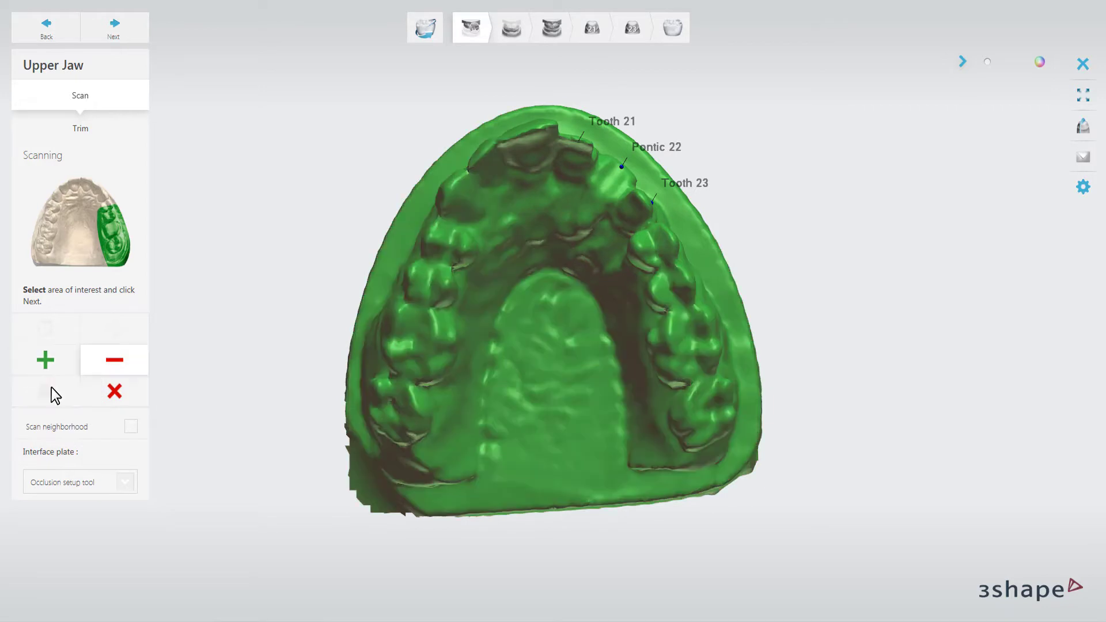
left_click(137, 31)
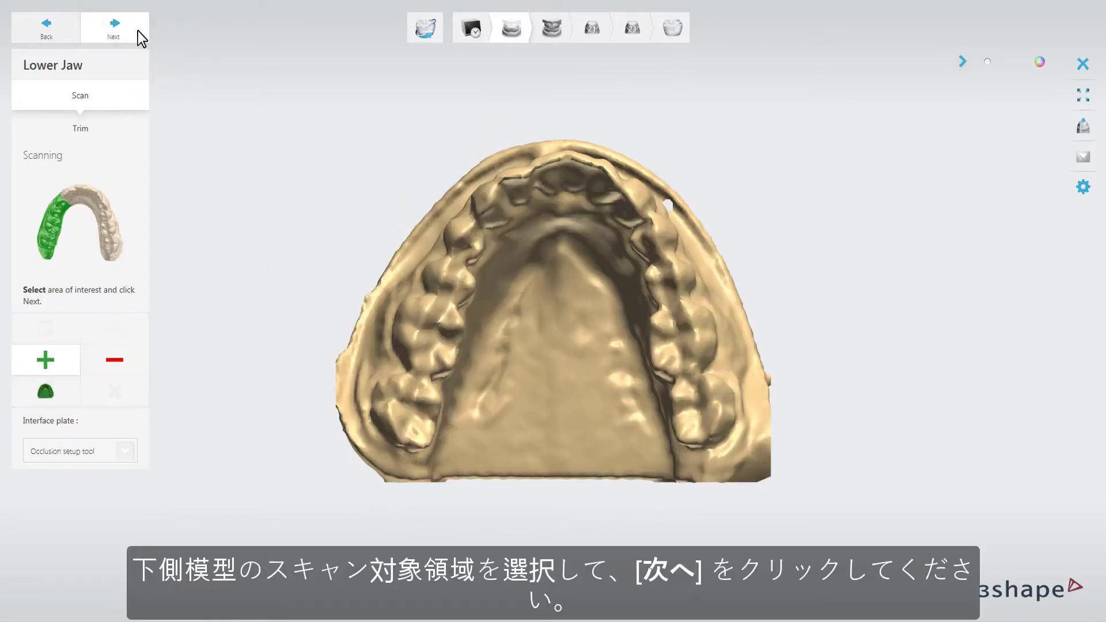
left_click(60, 384)
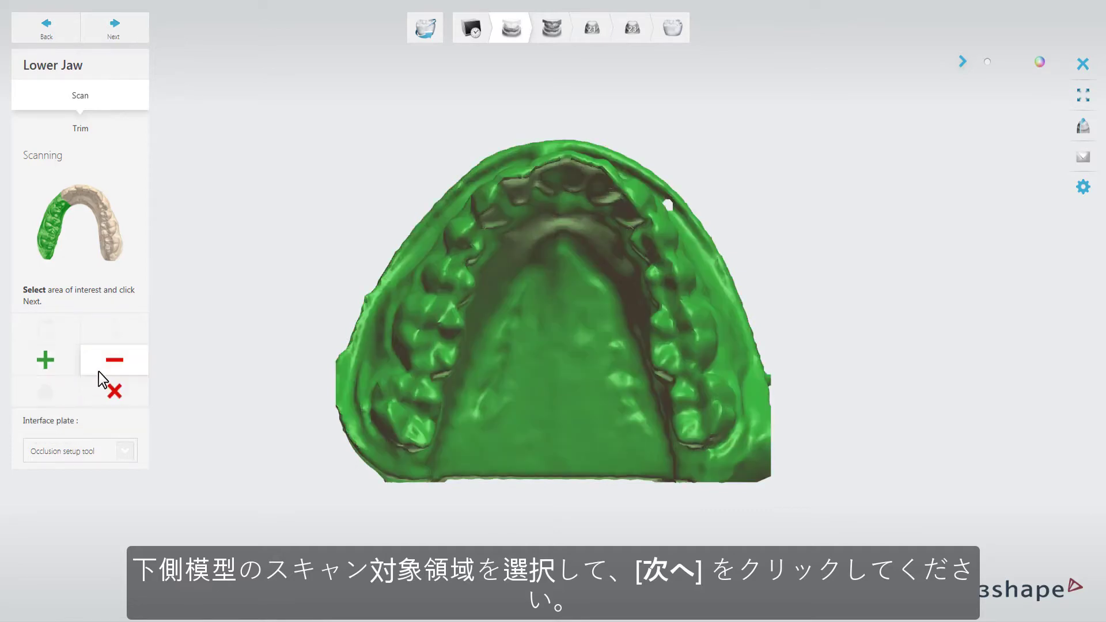
left_click(141, 32)
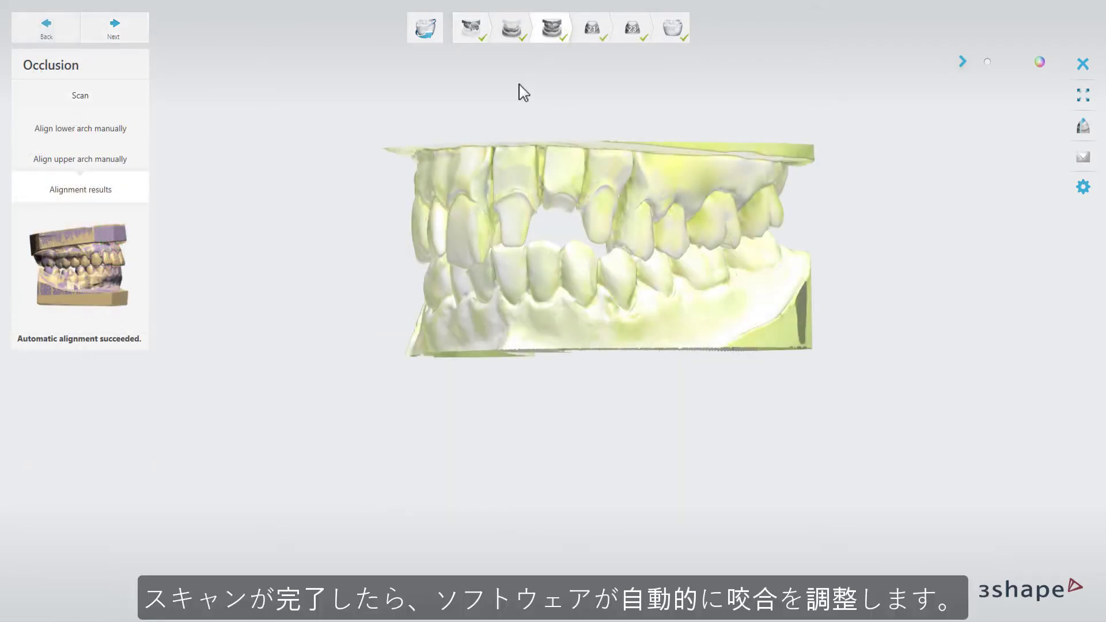
- Inspect the occlusion alignment and the individual upper and lower jaw scans
mouse_move(454, 220)
right_mouse_down()
mouse_move(452, 77)
mouse_move(440, 133)
mouse_move(451, 221)
right_mouse_up()
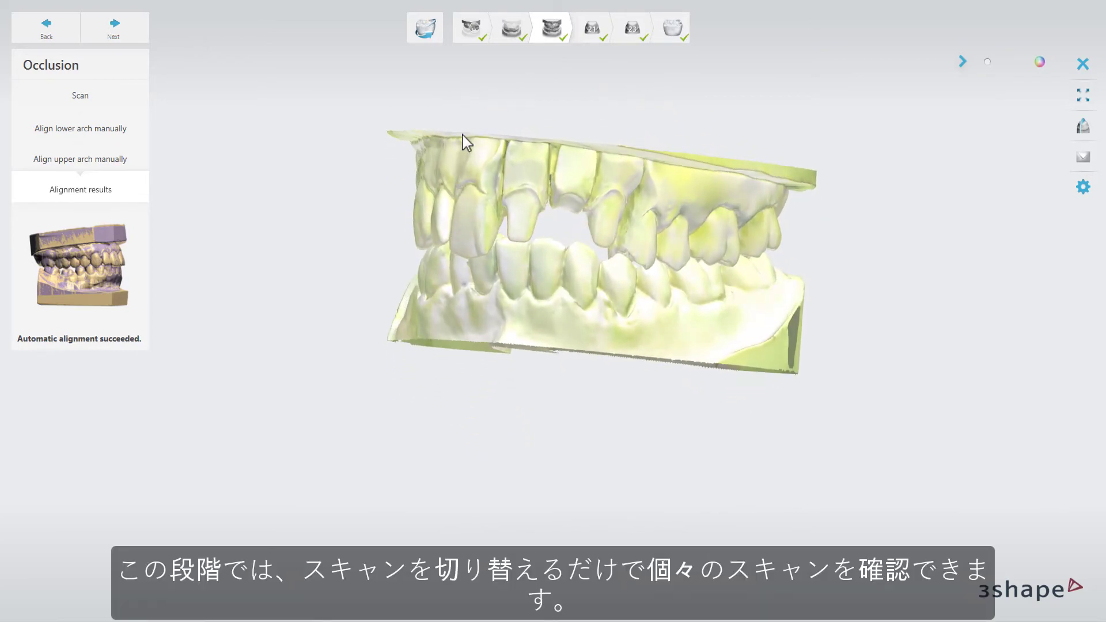
left_click(475, 29)
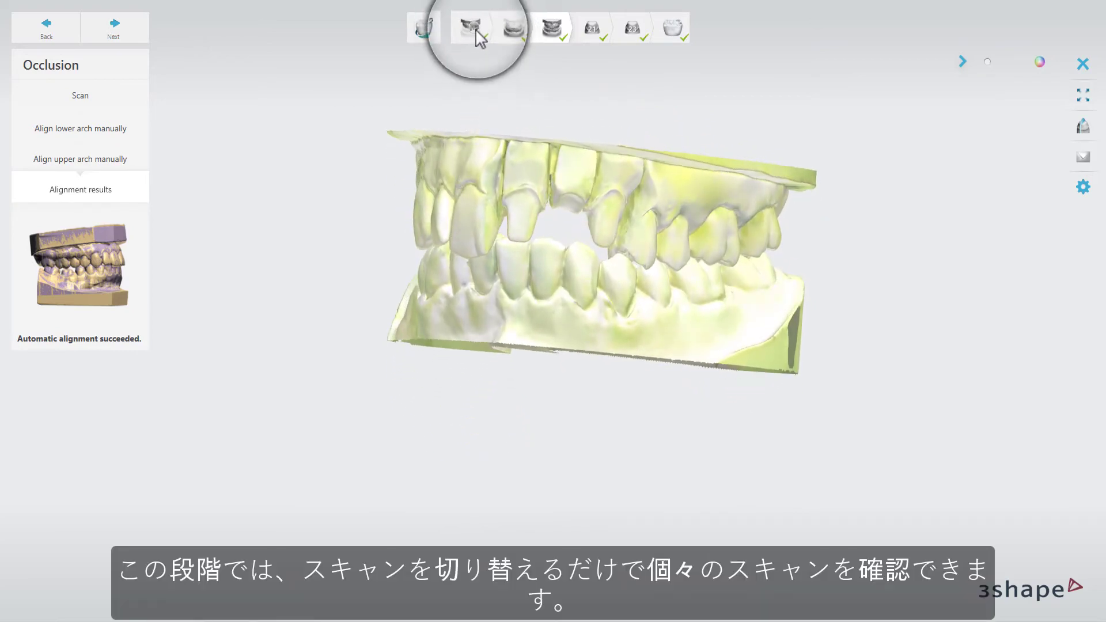
left_click(512, 36)
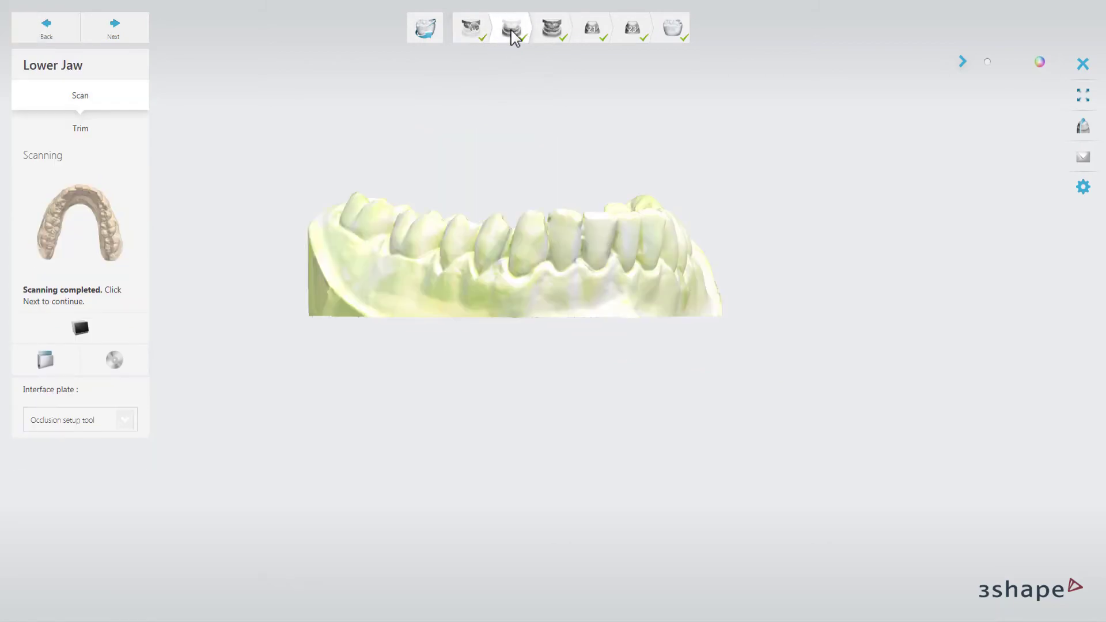
left_click(551, 32)
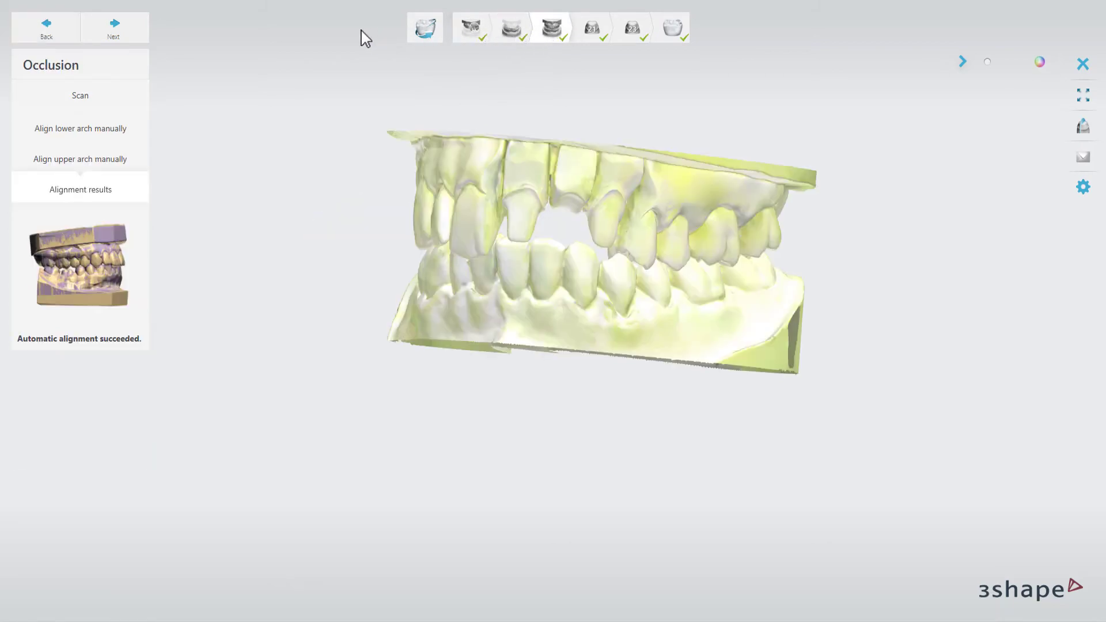
- Accept the occlusion alignment, send the scans to design and play the motion sequence in the virtual articulator
left_click(118, 32)
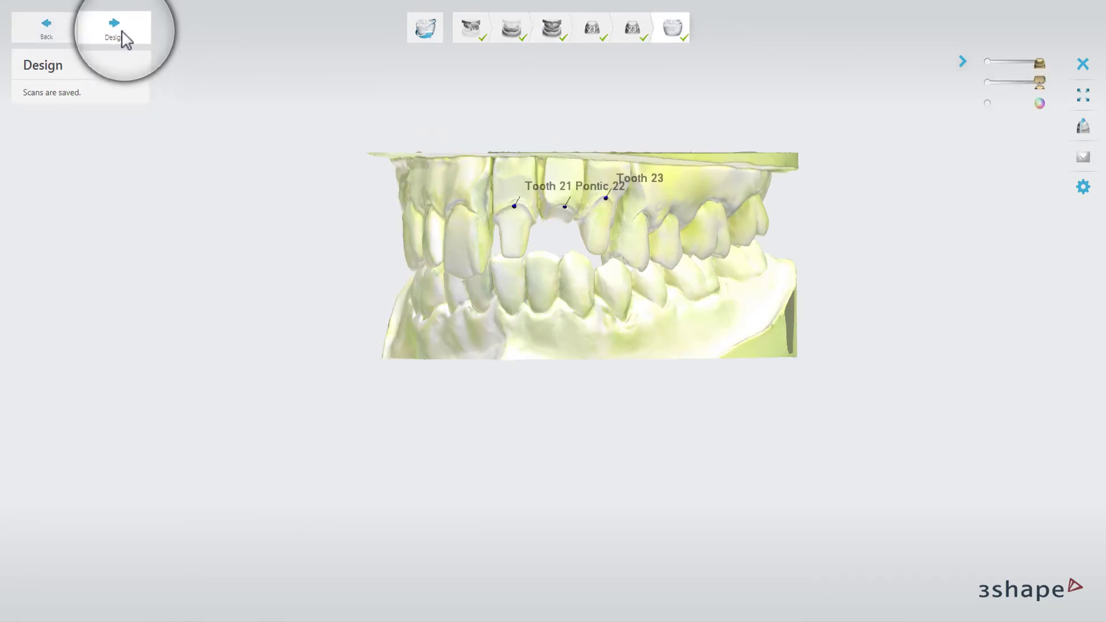
left_click(122, 31)
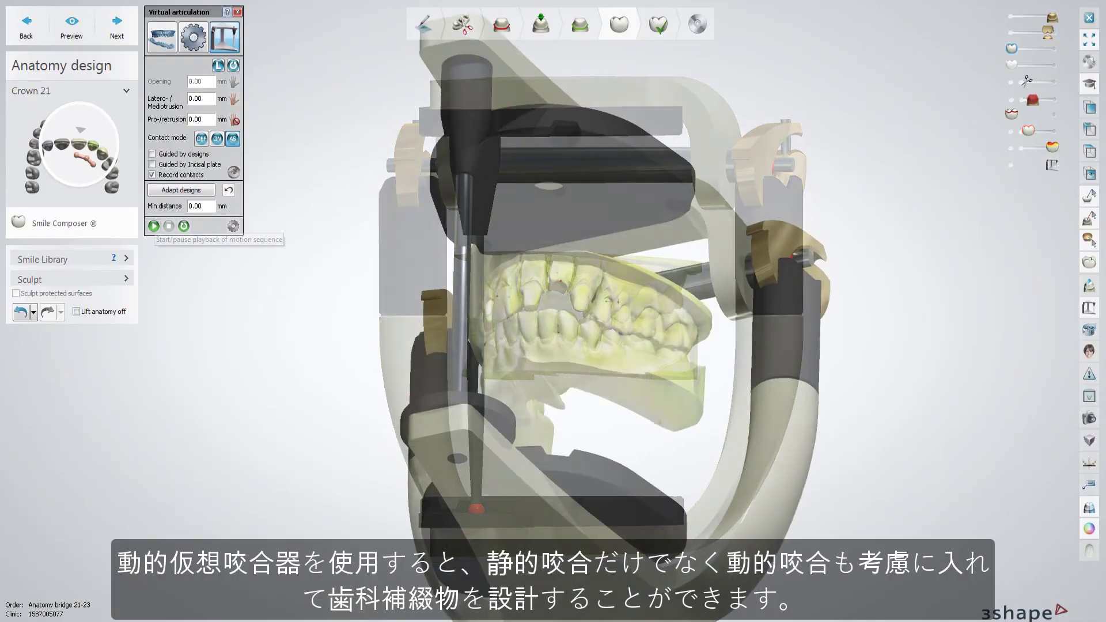
left_click(153, 226)
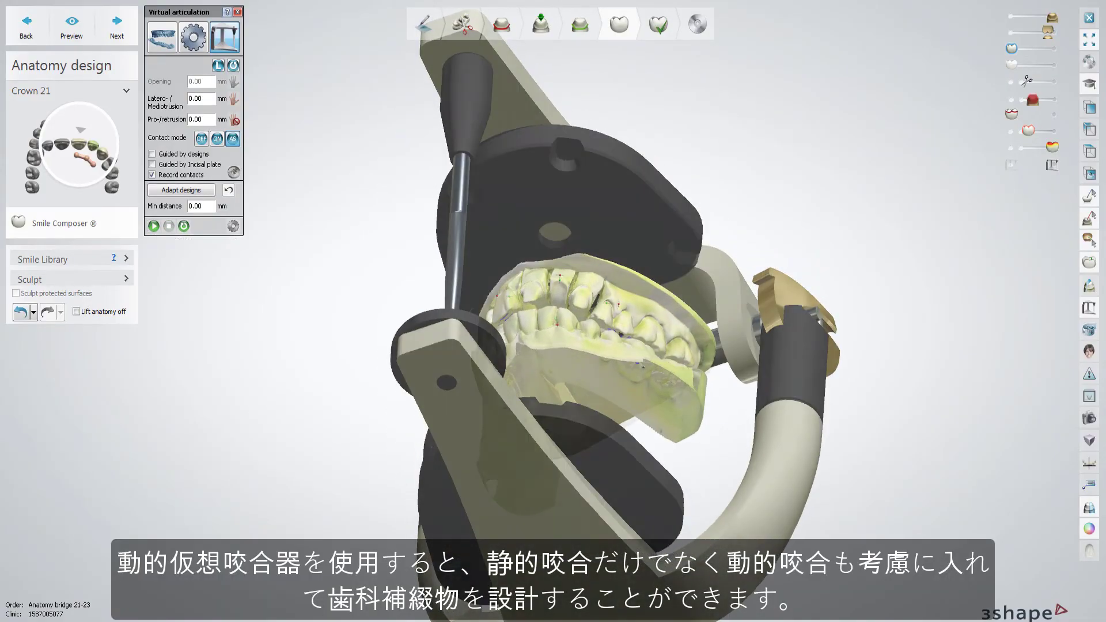